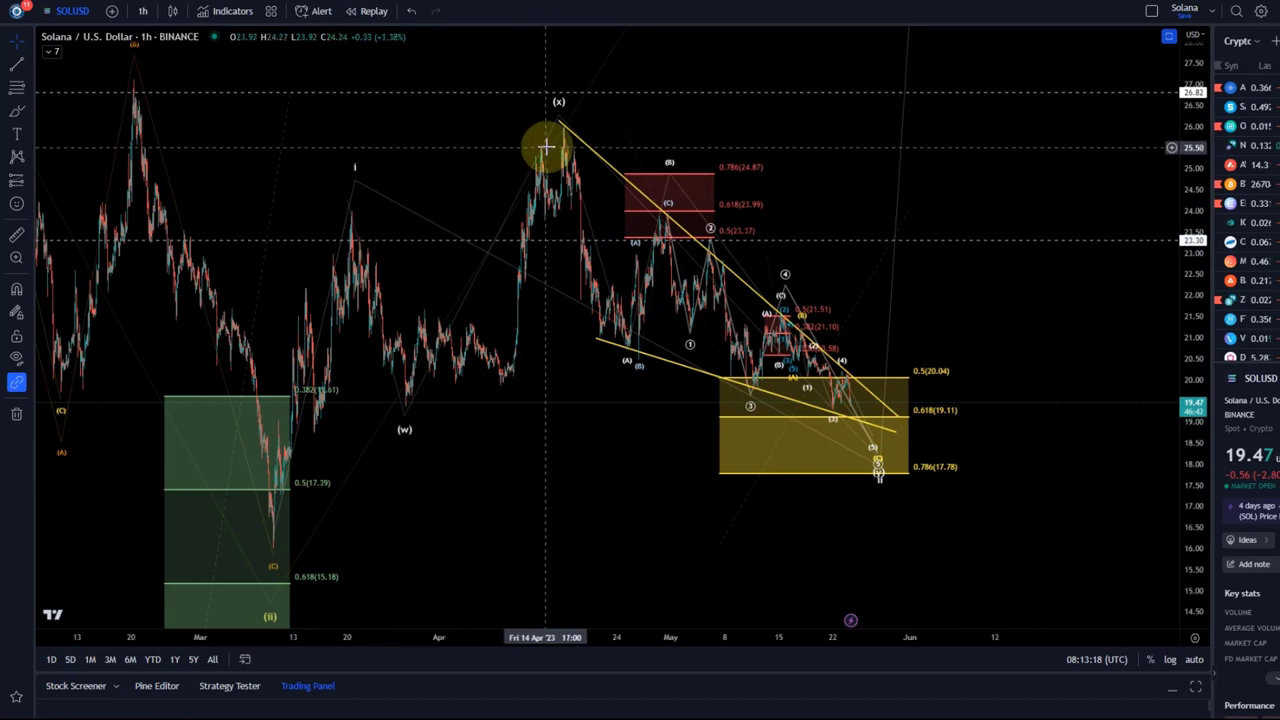
Select the Elliott wave drawing, then select the upper wedge trendline instead
click(561, 120)
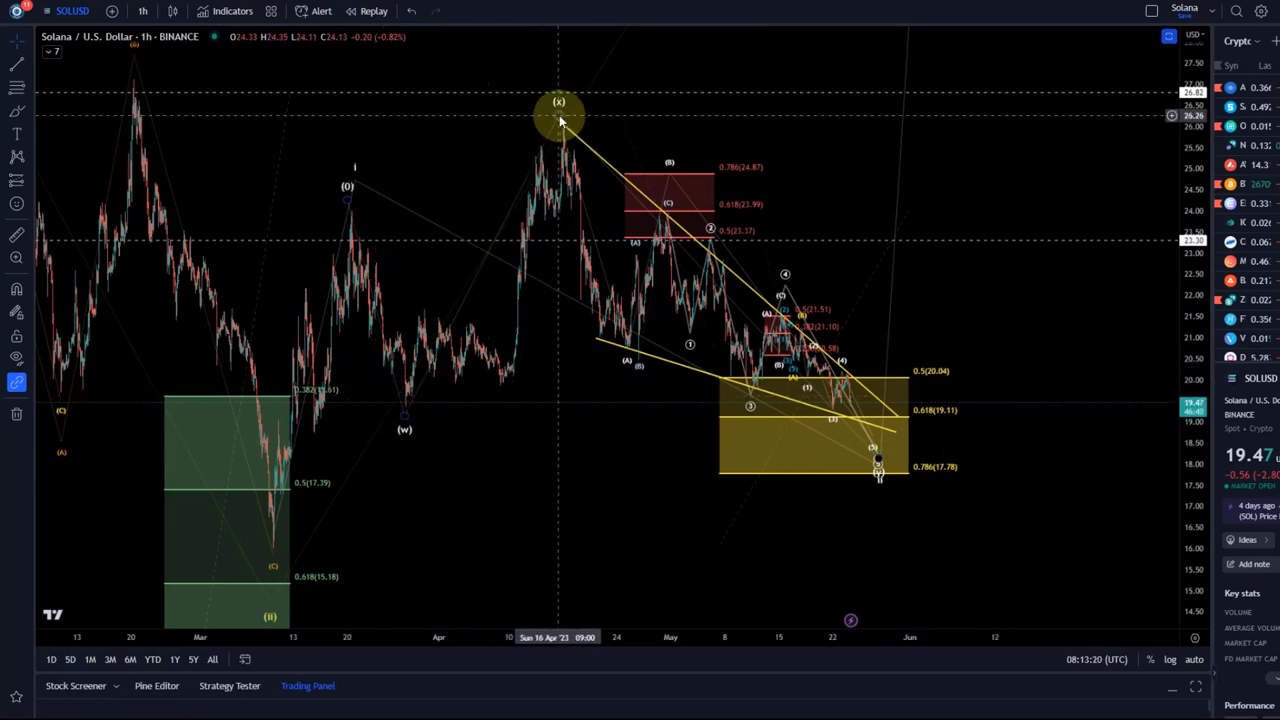
click(880, 455)
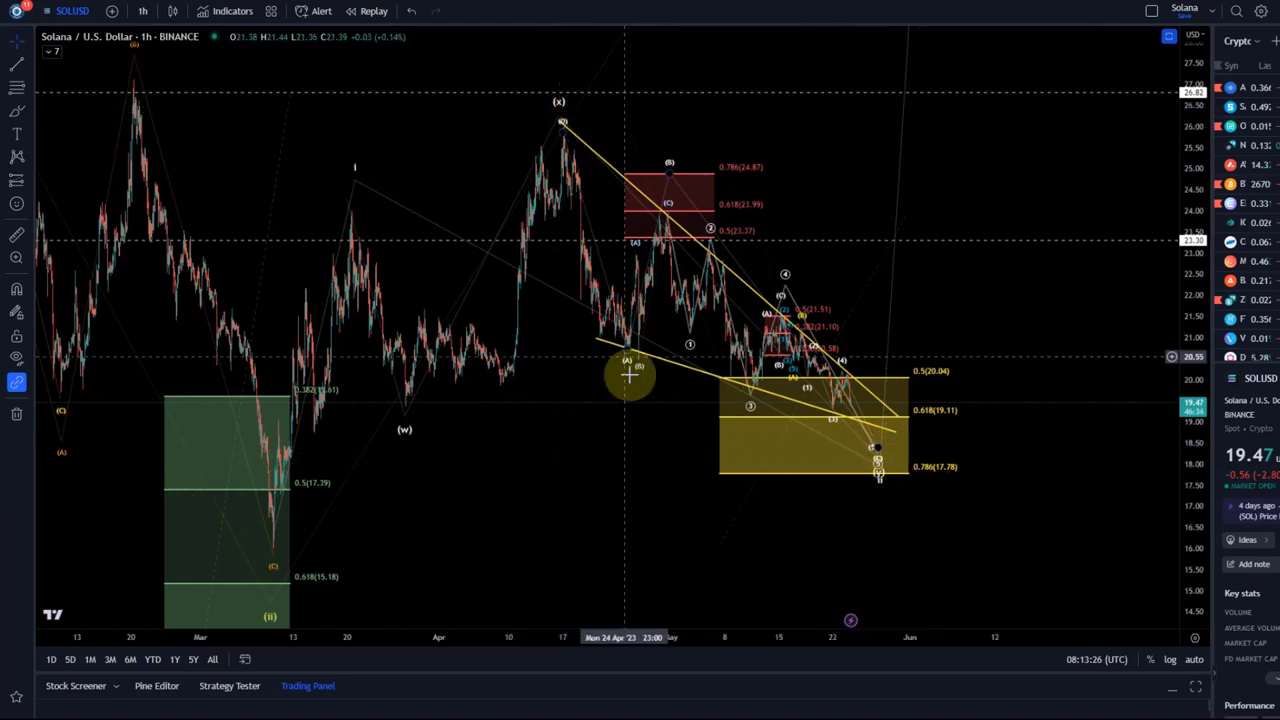
click(646, 198)
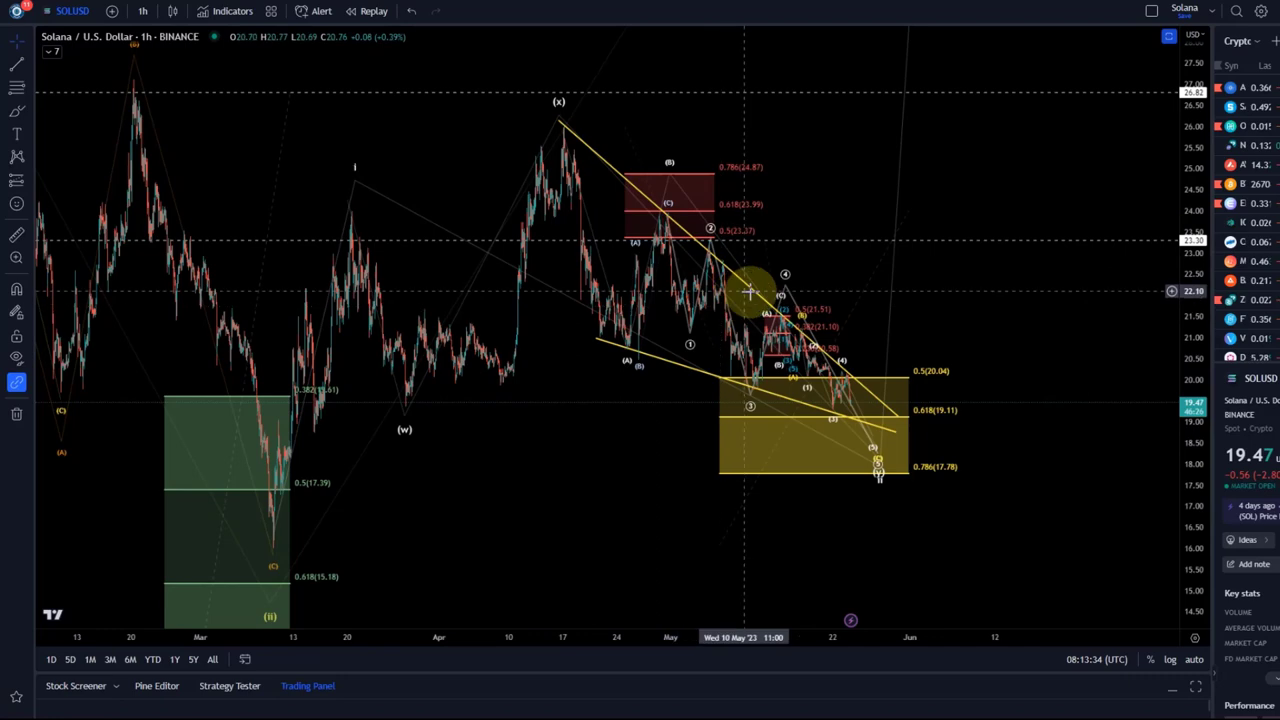
Zoom in and stretch the price scale so the falling wedge and yellow Fibonacci zone fill the view
scroll(740, 290, up, 3)
drag(678, 240, 883, 286)
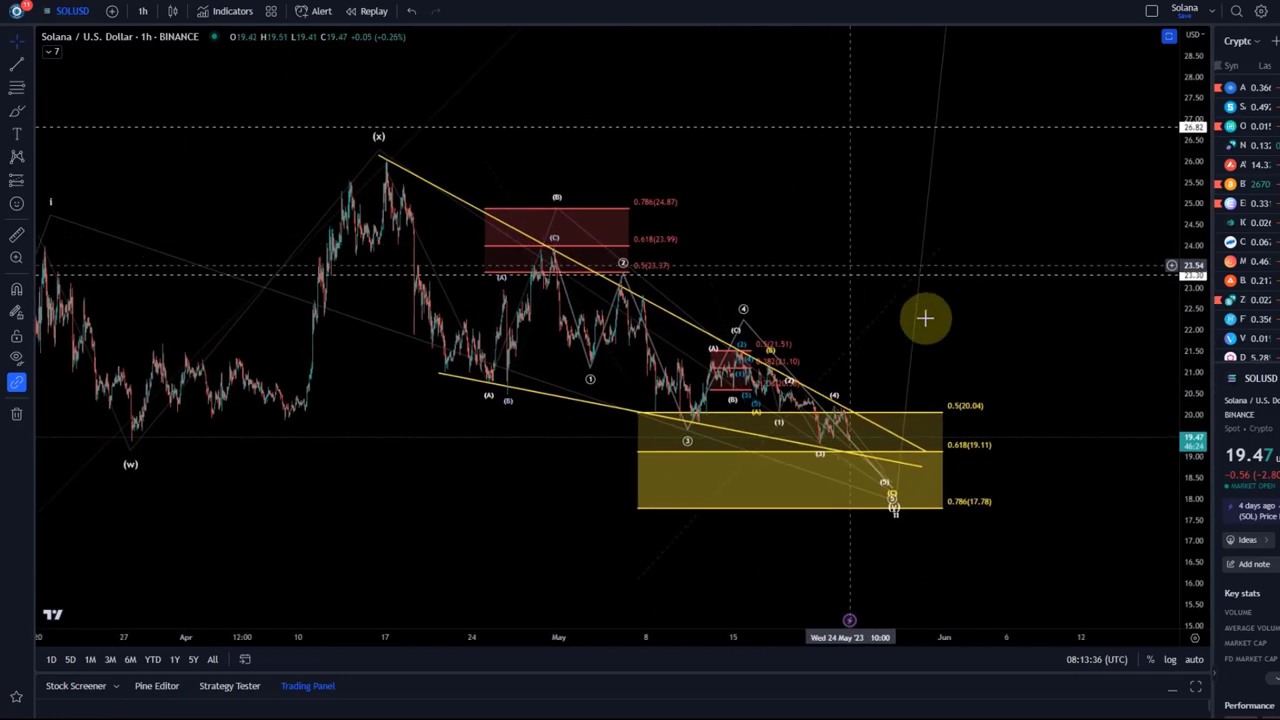
drag(1207, 486, 1211, 423)
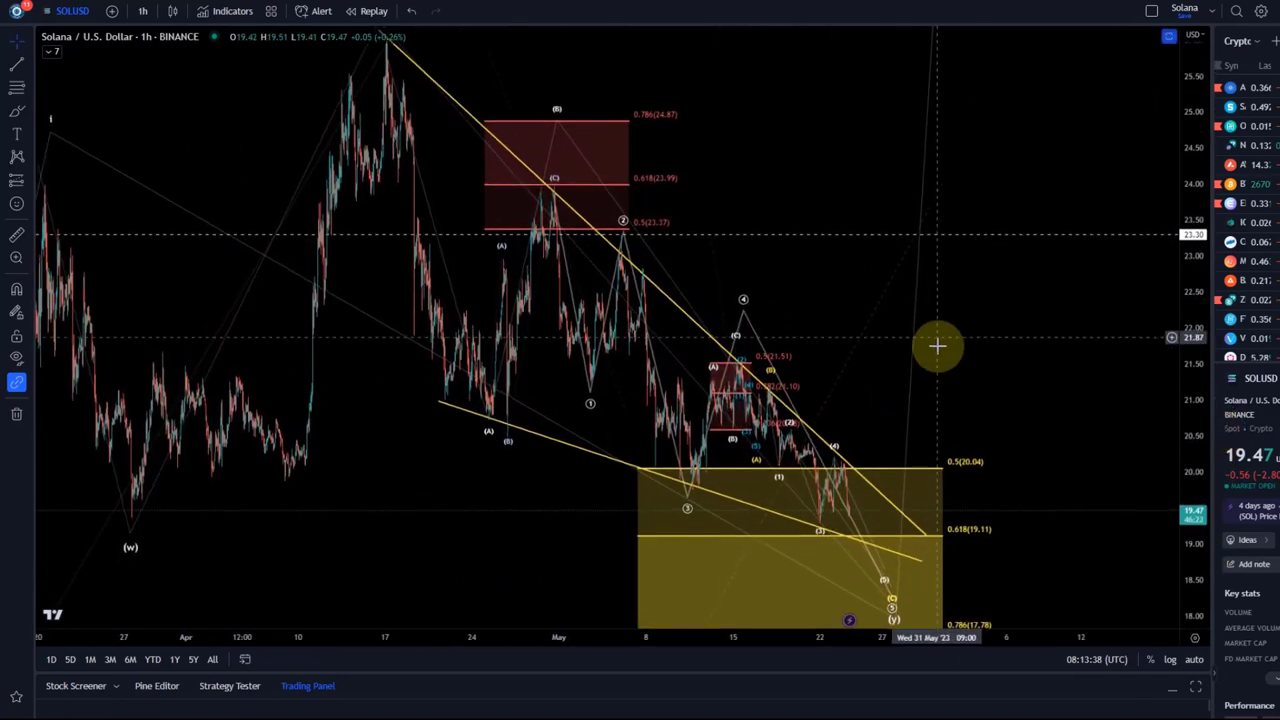
drag(980, 363, 990, 344)
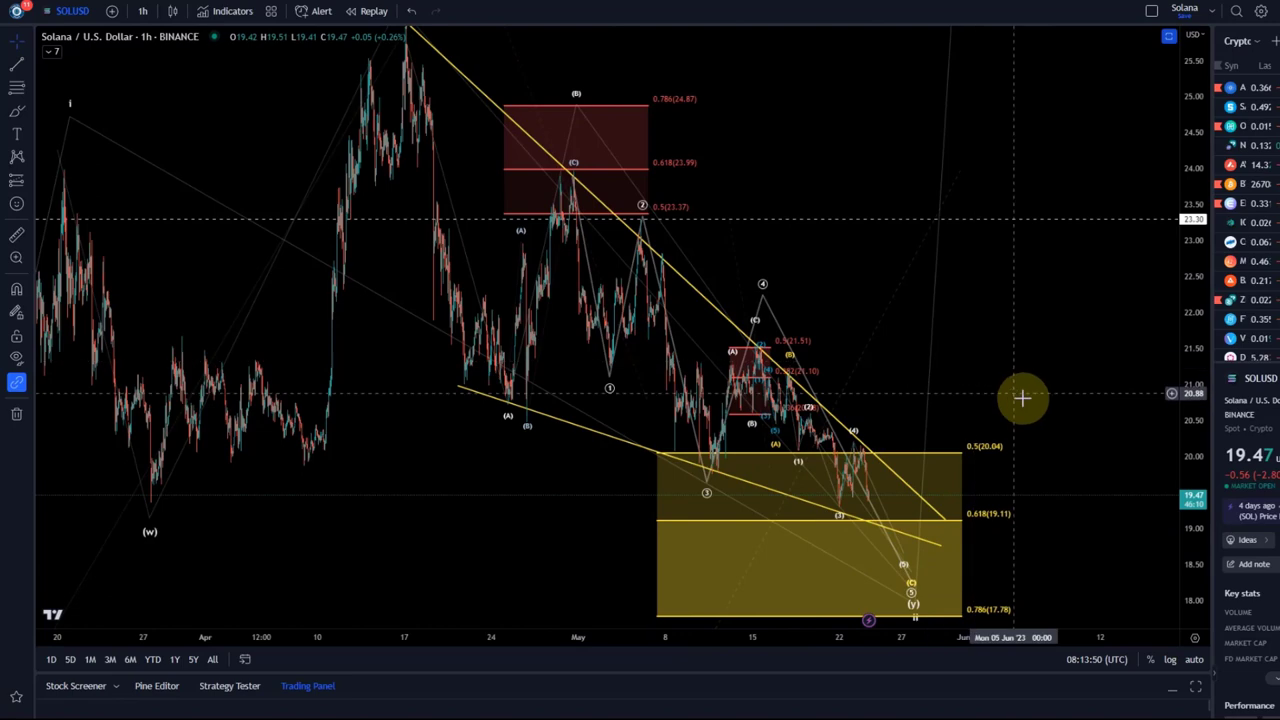
drag(1033, 400, 1071, 343)
scroll(1060, 329, up, 5)
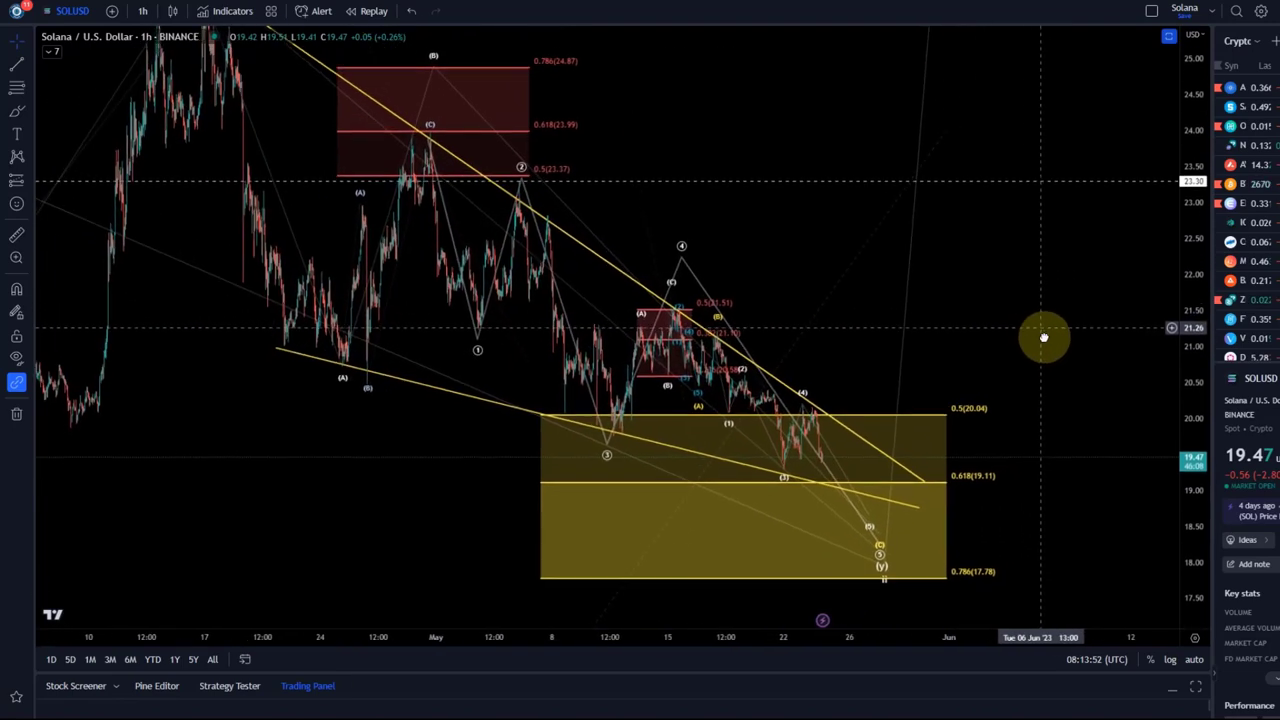
Sketch a red brush path from the (C) peak down to the (5) area
click(15, 113)
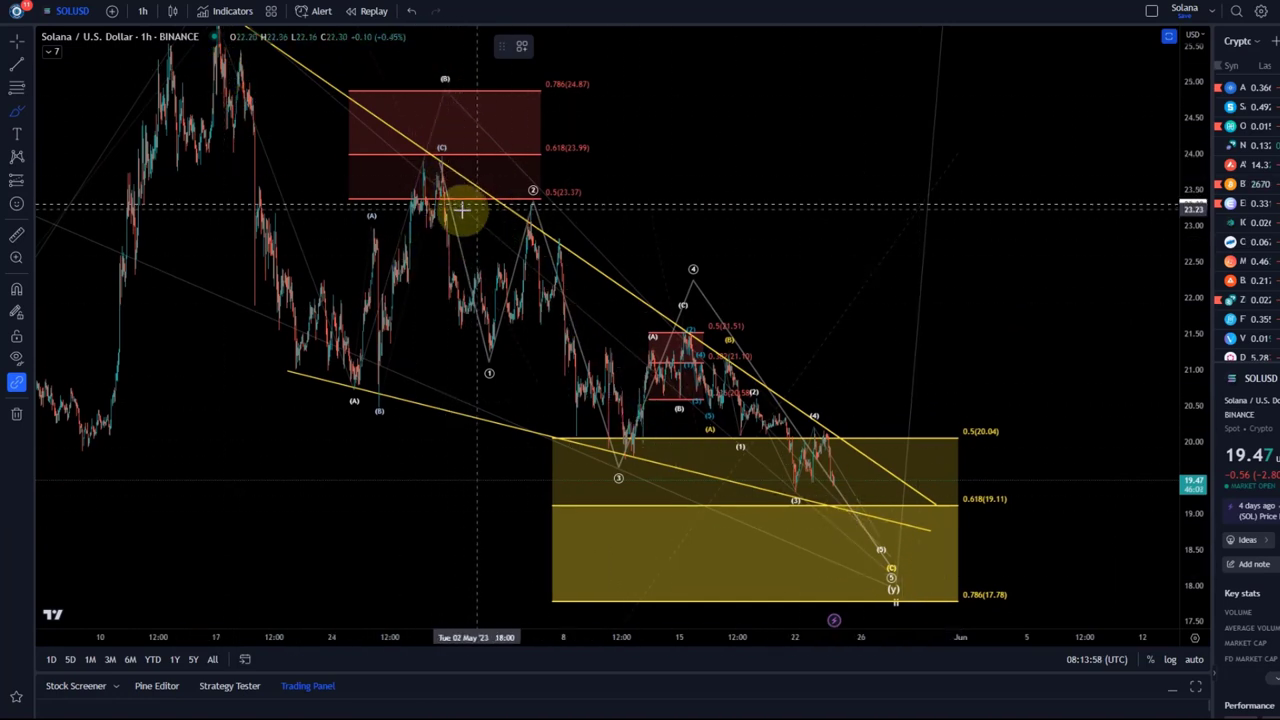
mouse_move(438, 158)
mouse_down()
mouse_move(486, 374)
mouse_move(543, 191)
mouse_move(613, 366)
mouse_move(635, 503)
mouse_move(672, 368)
mouse_up()
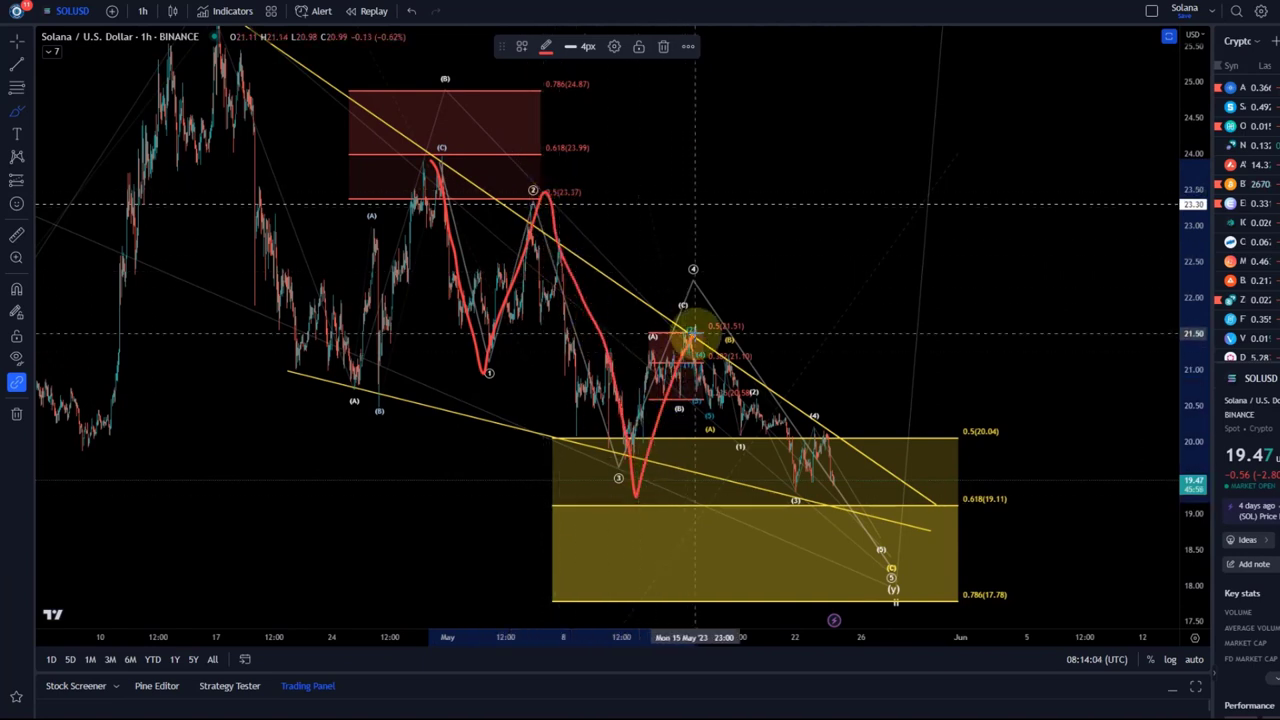
drag(692, 336, 863, 545)
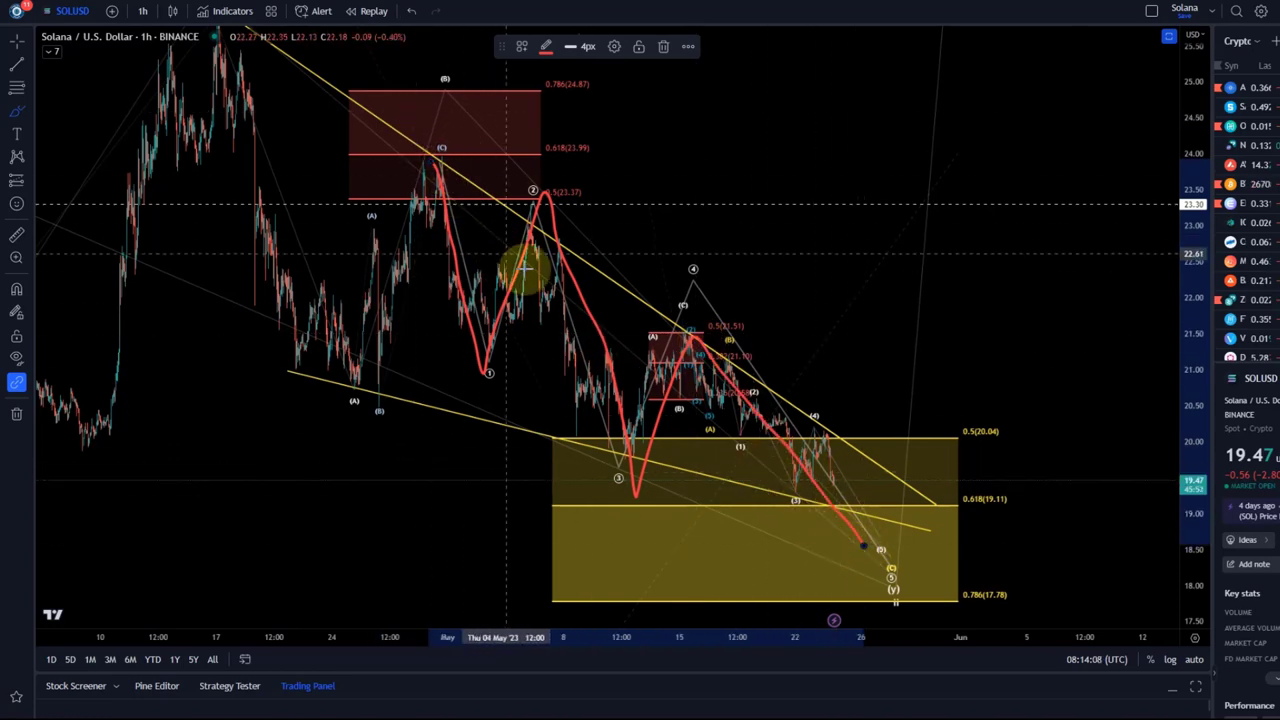
Remove the red sketch and pan to frame the wedge's lower end
key(Delete)
mouse_move(509, 451)
mouse_down()
mouse_move(471, 457)
mouse_move(38, 170)
mouse_up()
drag(441, 314, 549, 253)
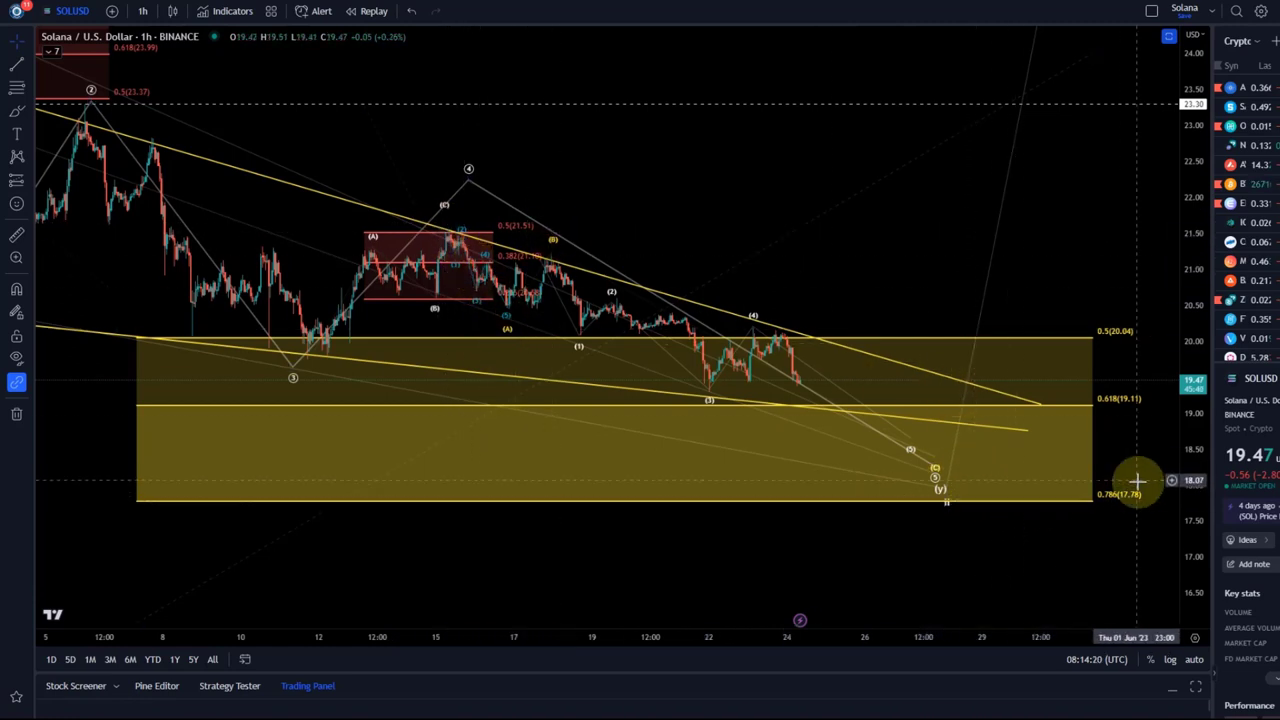
Reframe on the May wave structure and move one Elliott wave point slightly left
drag(1182, 495, 1180, 320)
scroll(891, 271, down, 2)
drag(937, 206, 754, 184)
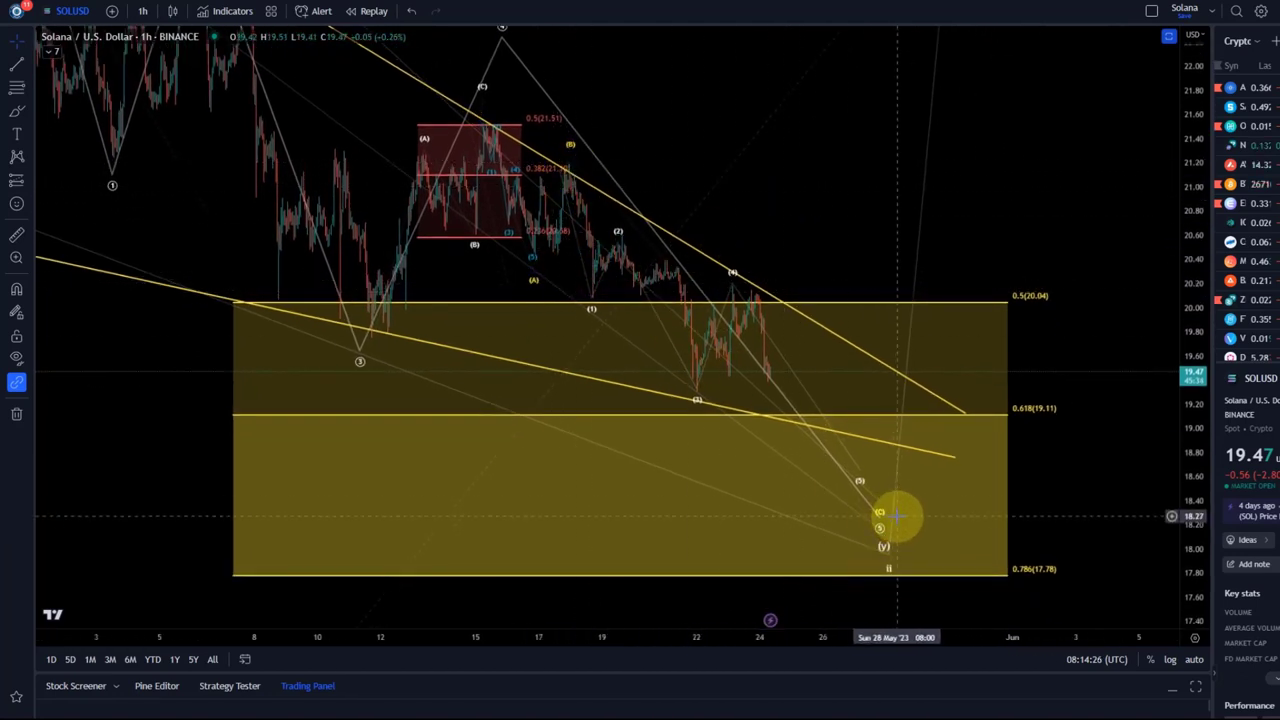
click(527, 260)
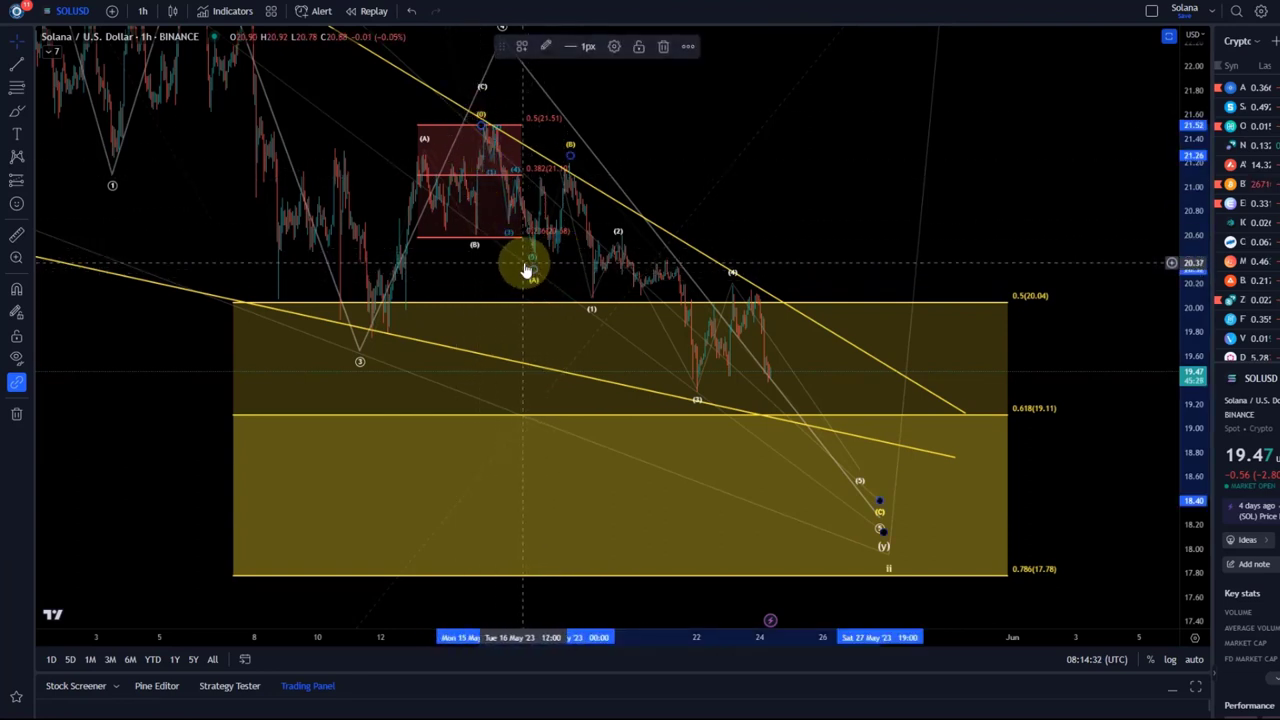
mouse_move(563, 178)
mouse_down()
mouse_move(520, 175)
mouse_move(600, 186)
mouse_move(551, 271)
mouse_move(591, 166)
mouse_move(545, 120)
mouse_up()
right_click(549, 120)
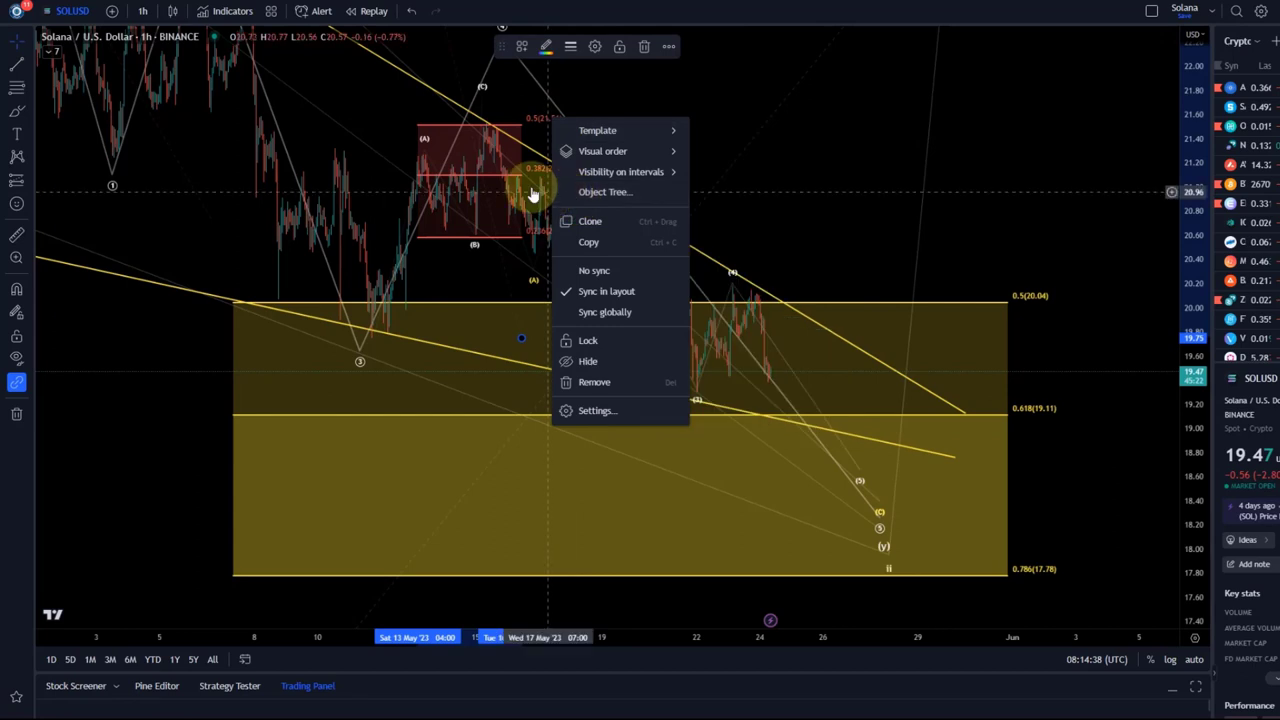
Shift the chart down and delete the red Fibonacci box beside (A) and (B)
drag(508, 86, 497, 183)
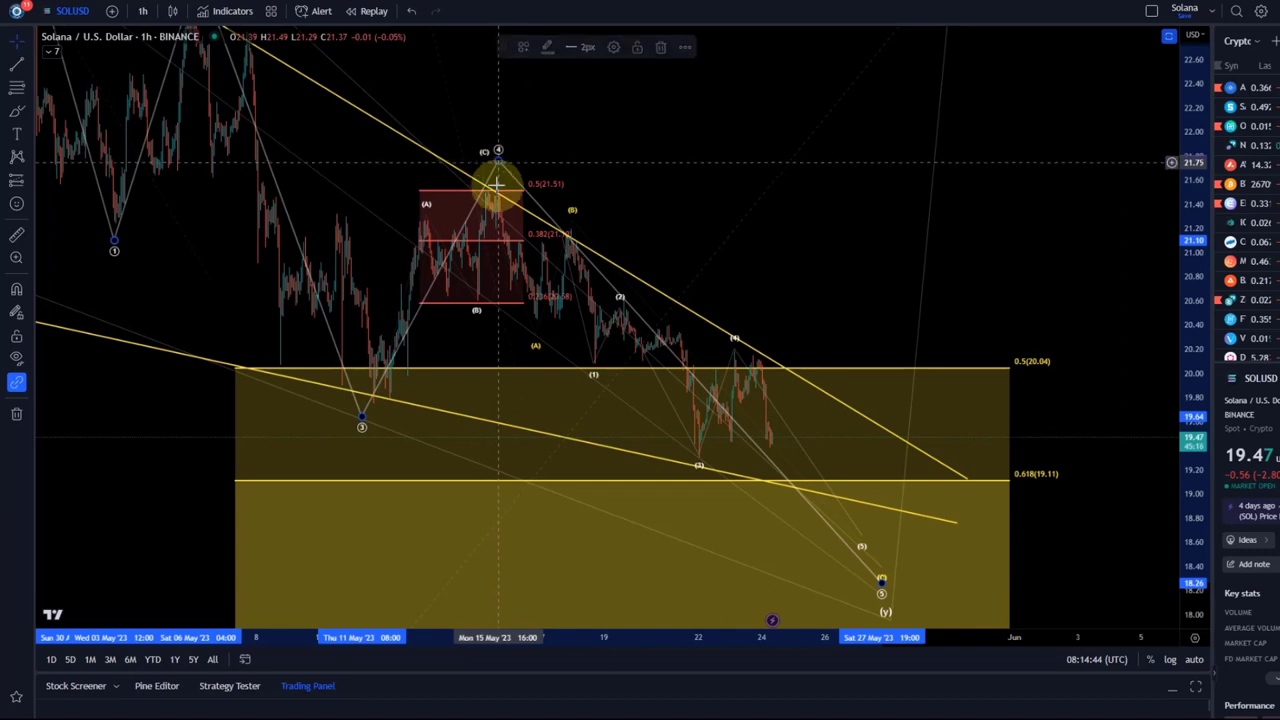
click(519, 240)
key(Delete)
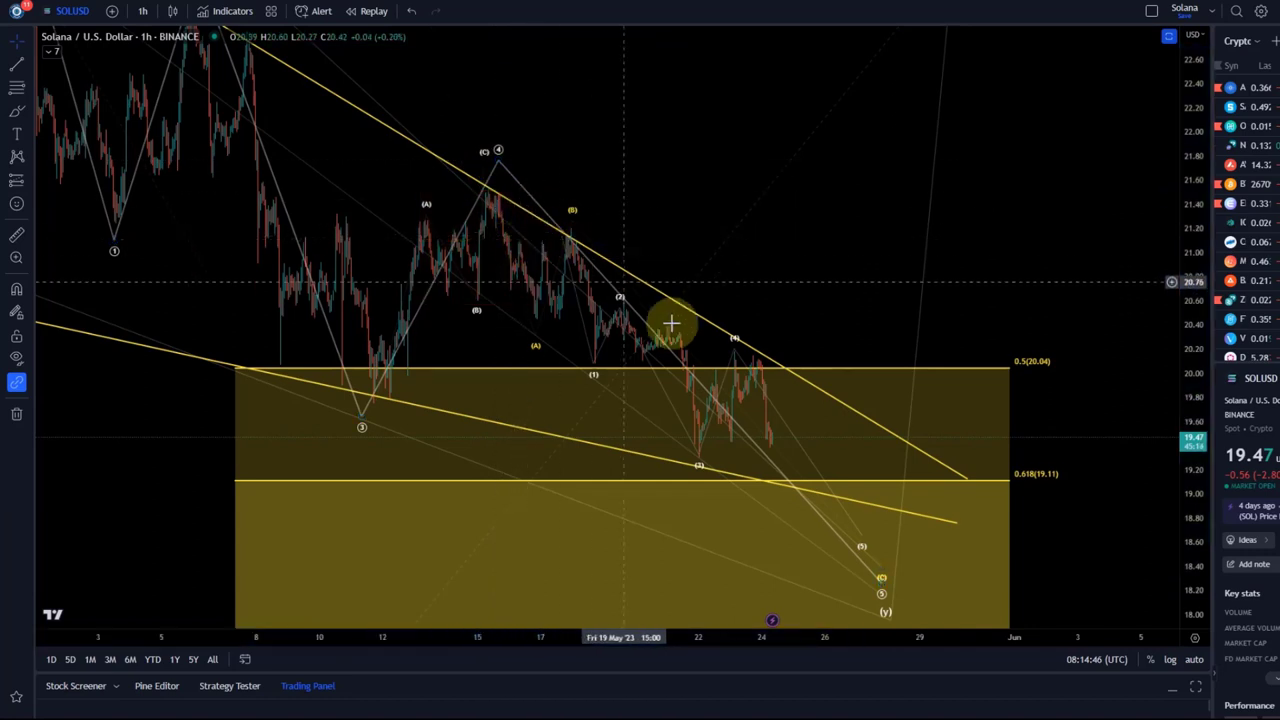
Squeeze the price axis, centre the recent waves, and select the grey minor (1)–(5) wave count
scroll(570, 288, down, 1)
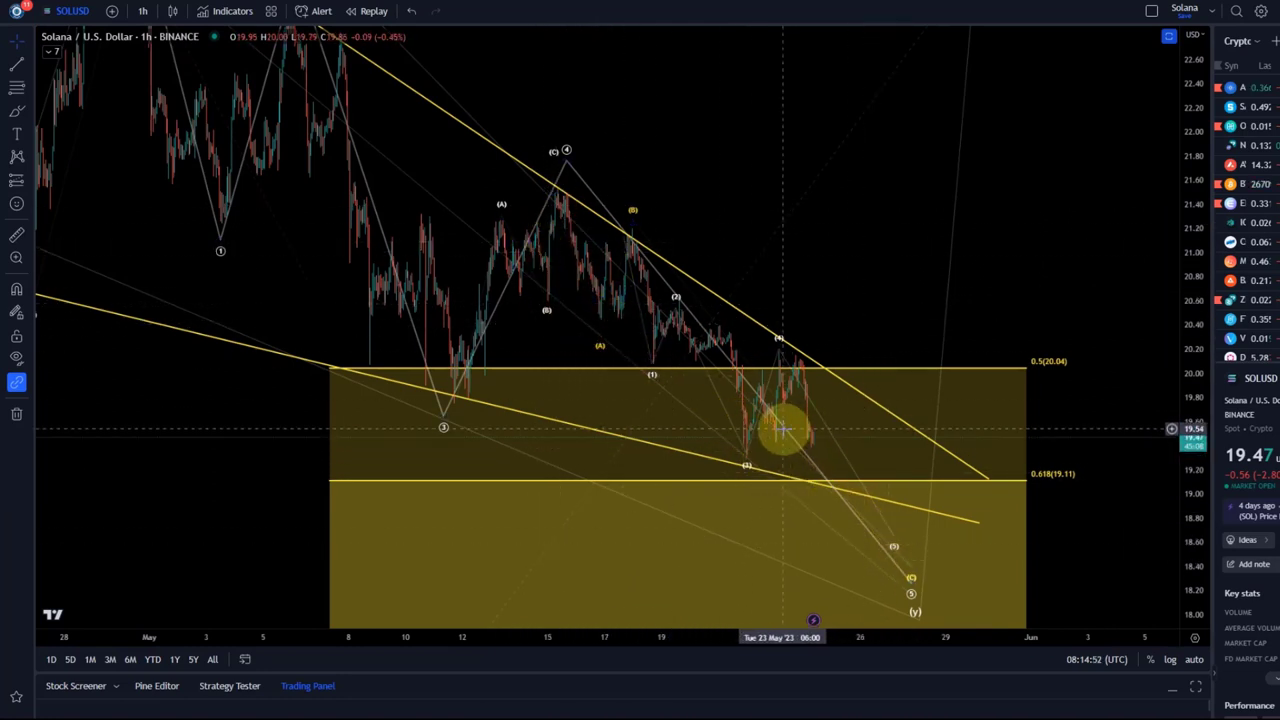
drag(1185, 310, 1251, 449)
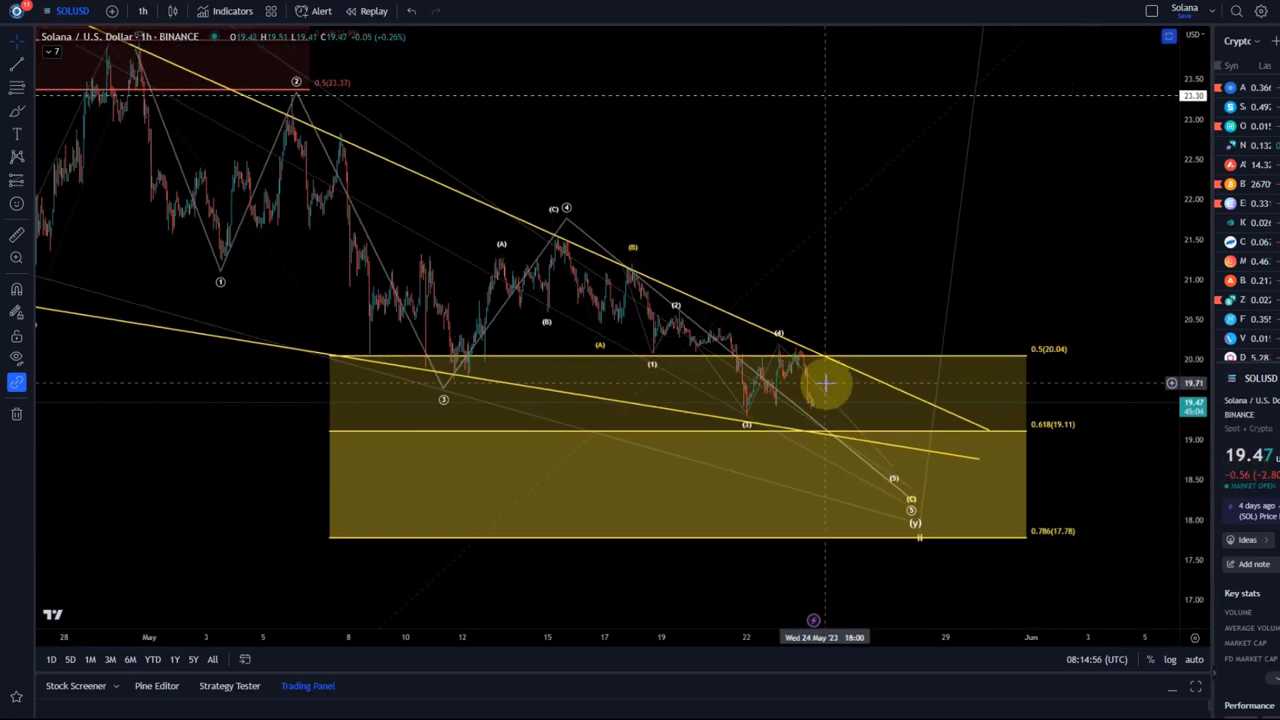
click(653, 360)
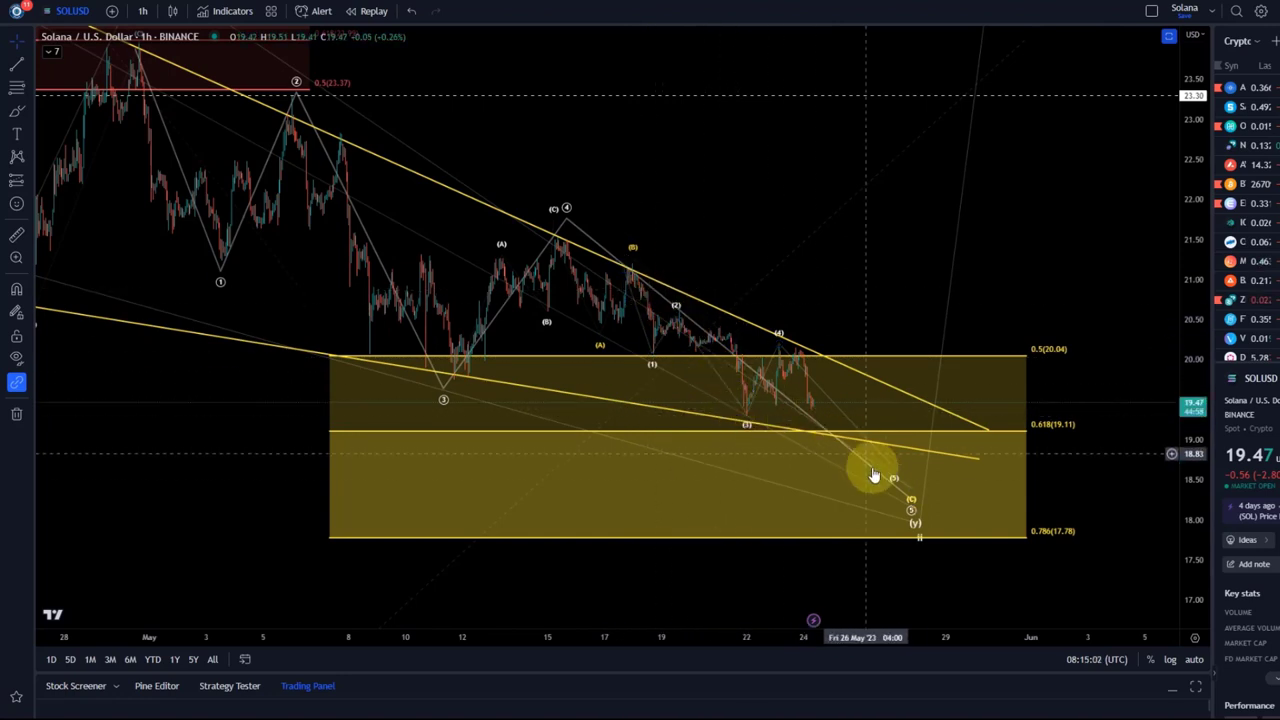
scroll(680, 370, up, 2)
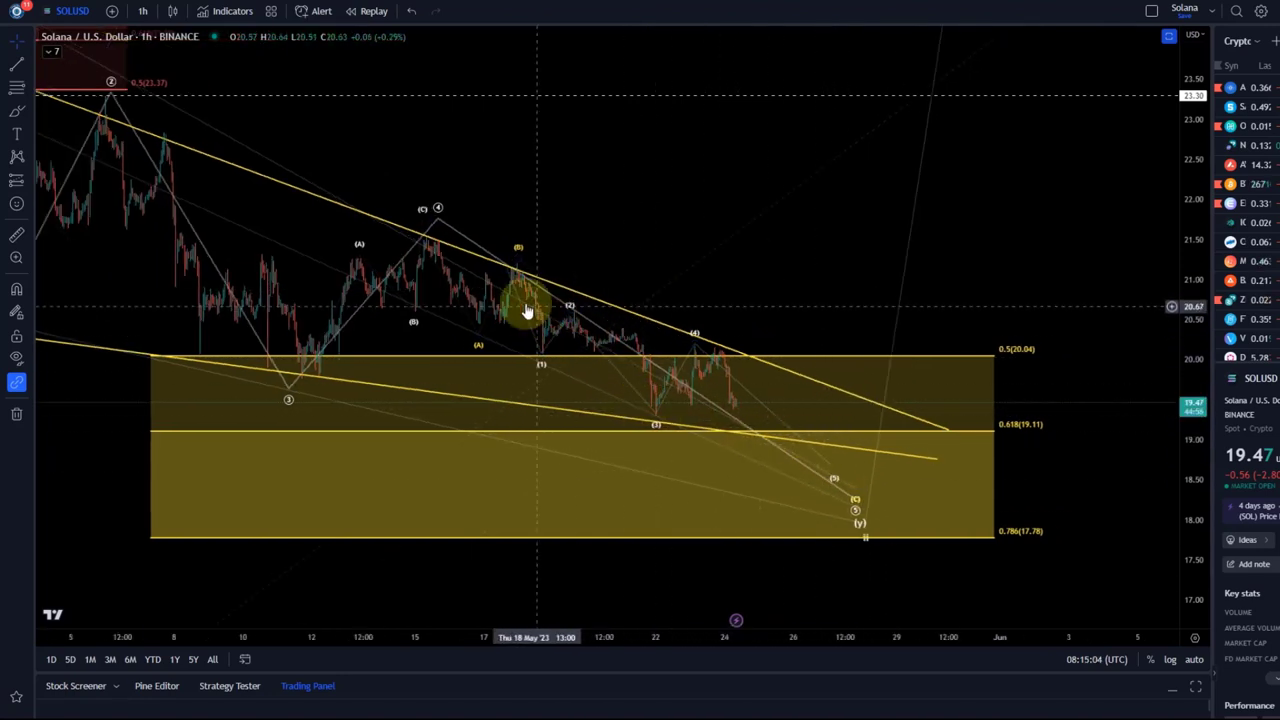
scroll(1177, 529, up, 3)
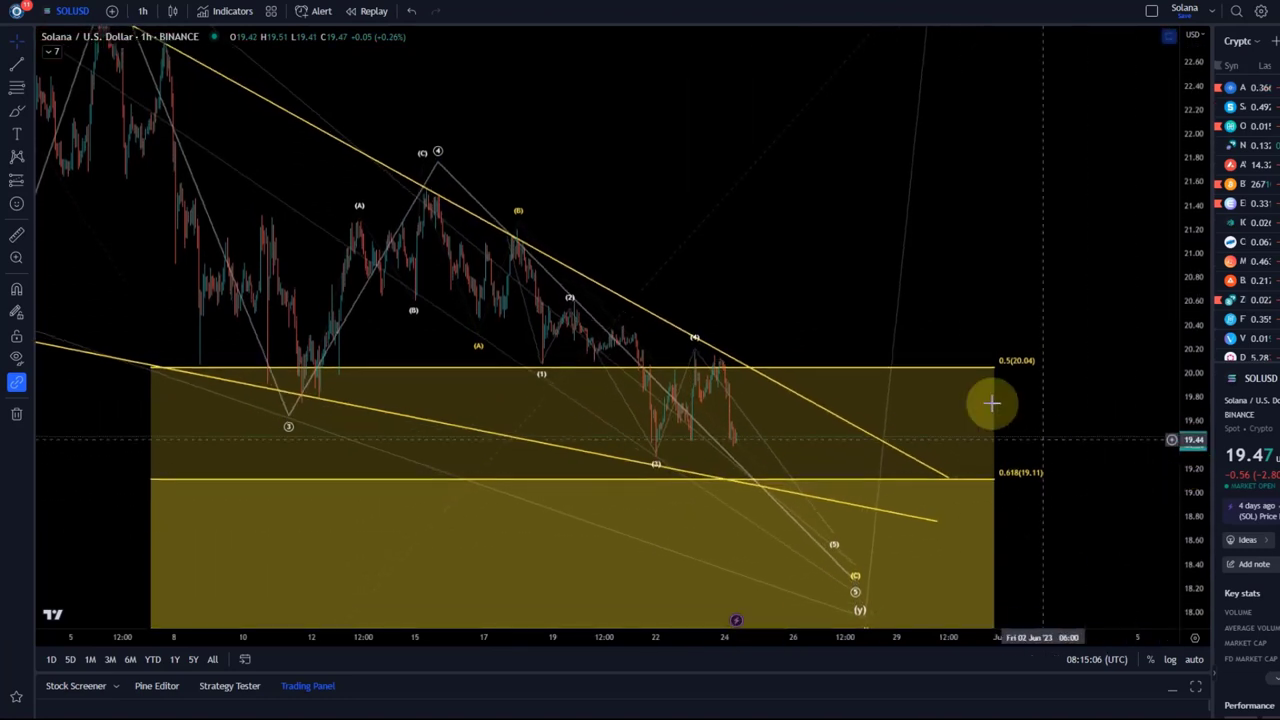
drag(823, 314, 703, 201)
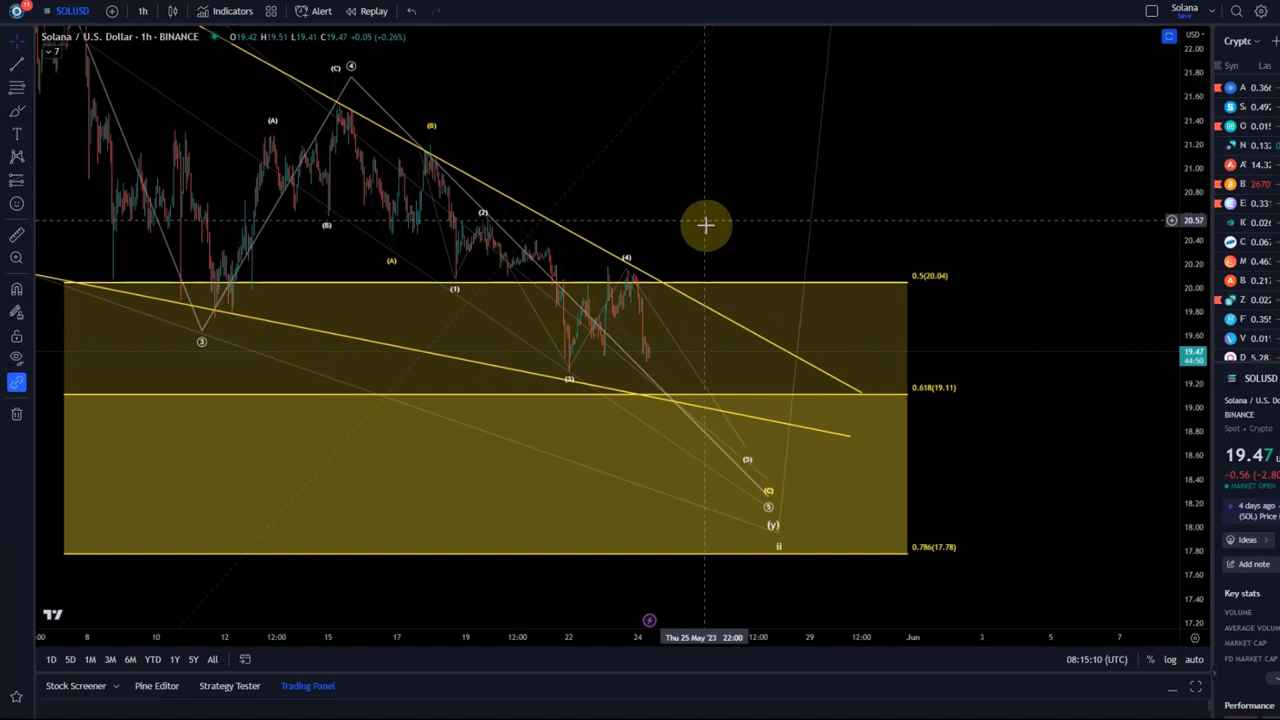
click(621, 279)
click(609, 272)
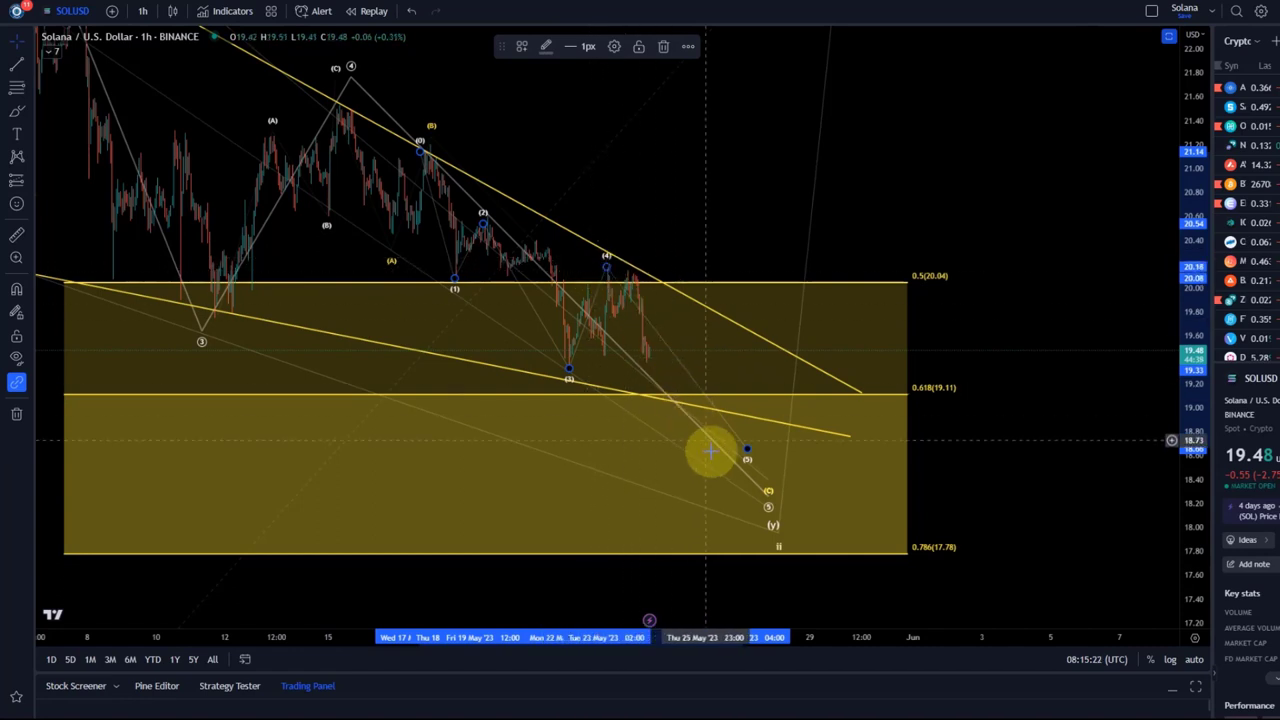
Move wave (5) up to about 19.07 on the 0.618 (19.11) level, then rescale to review the count
drag(746, 454, 676, 399)
scroll(685, 380, down, 3)
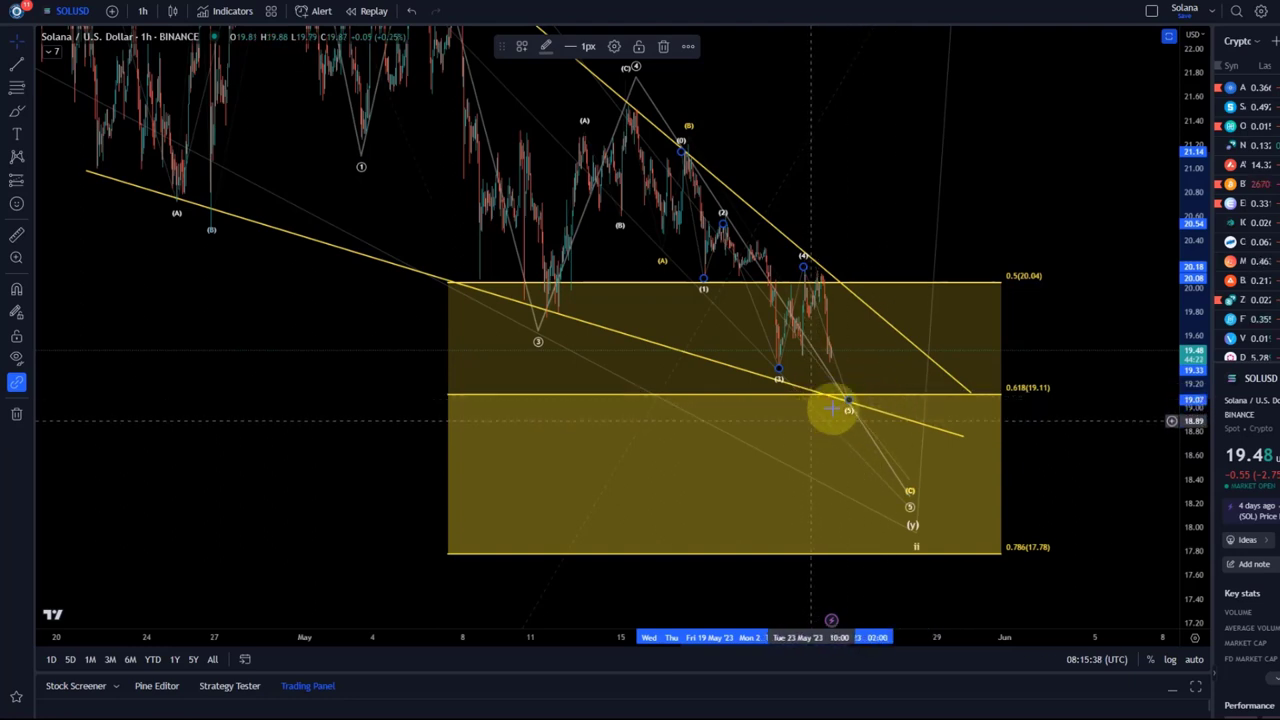
drag(1200, 229, 1194, 386)
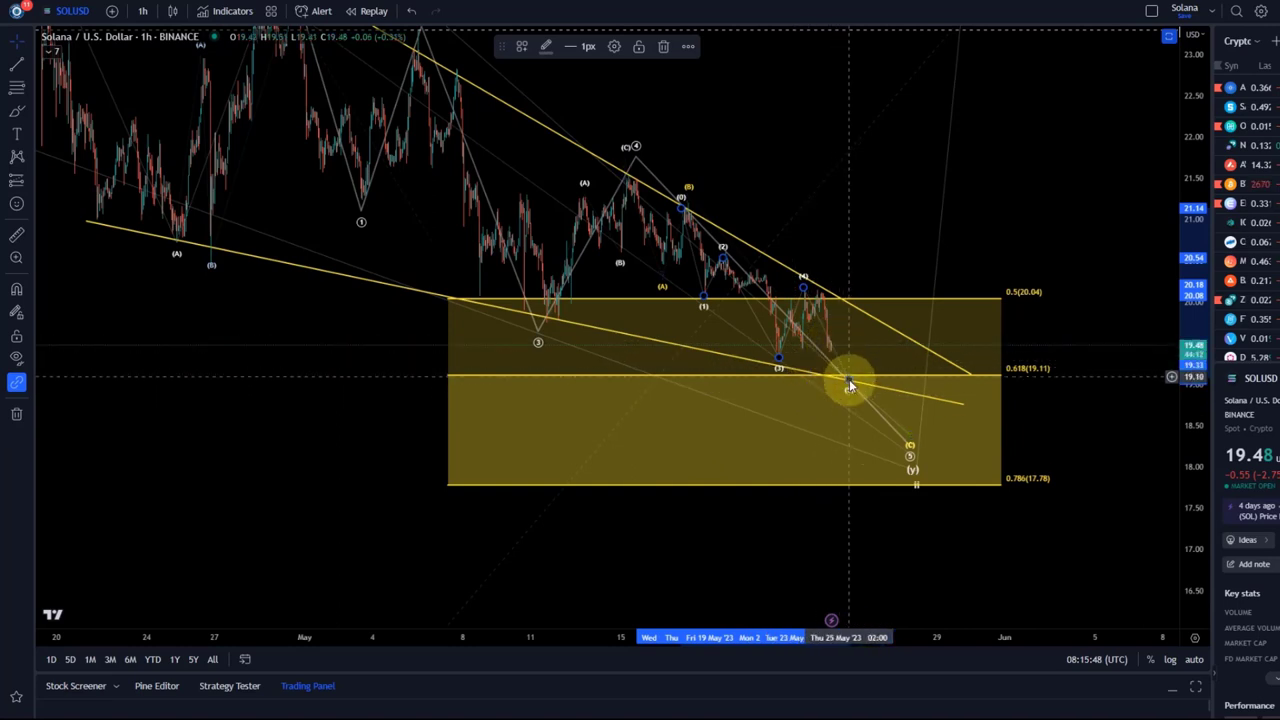
click(910, 440)
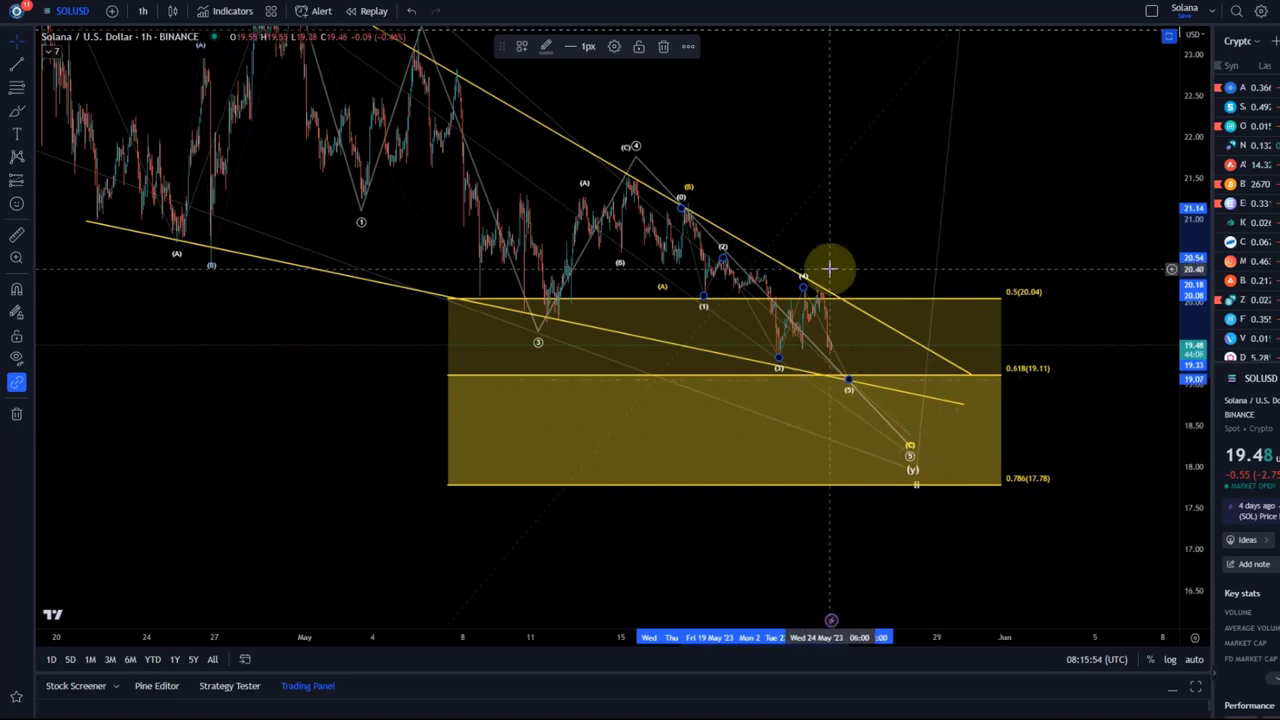
click(848, 375)
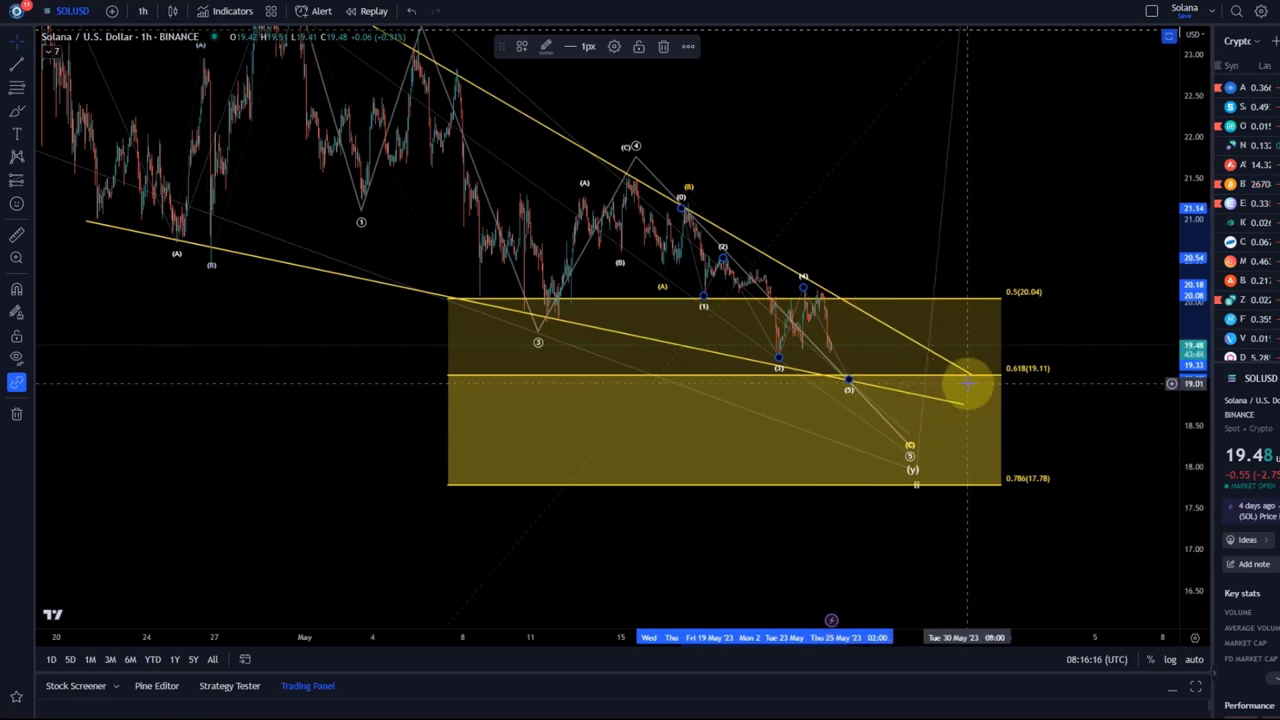
drag(1190, 205, 1029, 400)
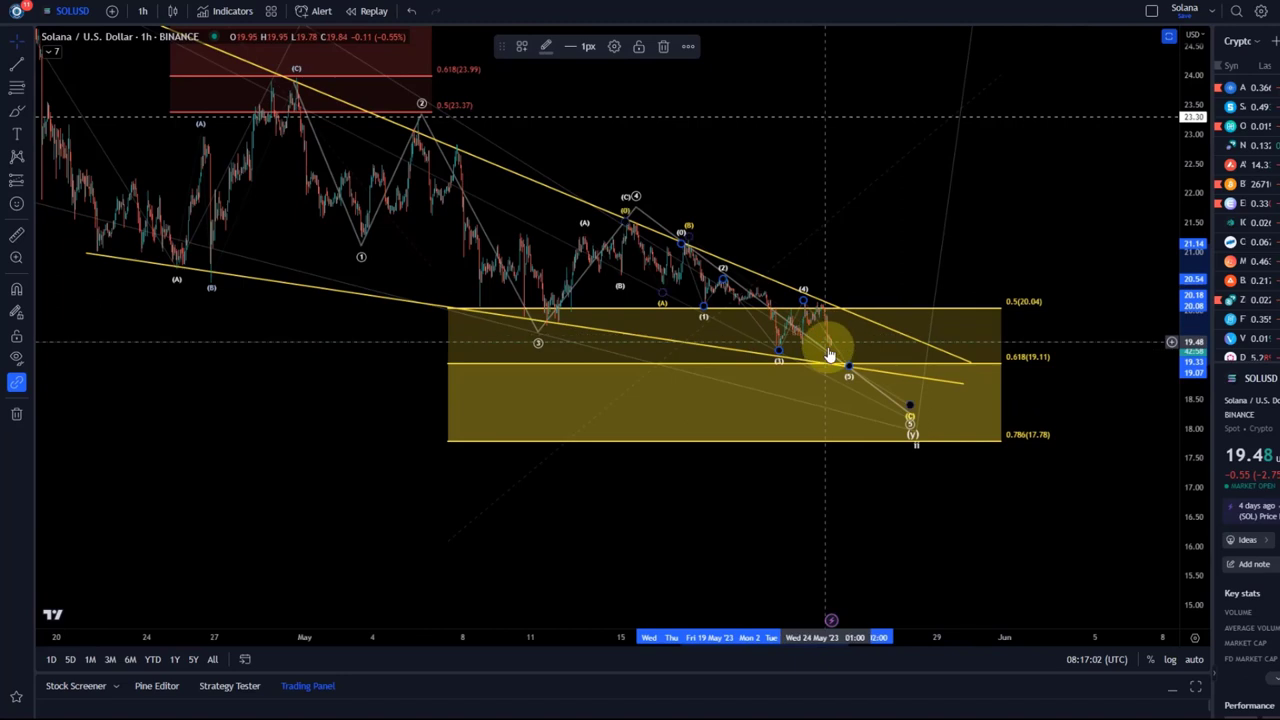
drag(576, 350, 830, 290)
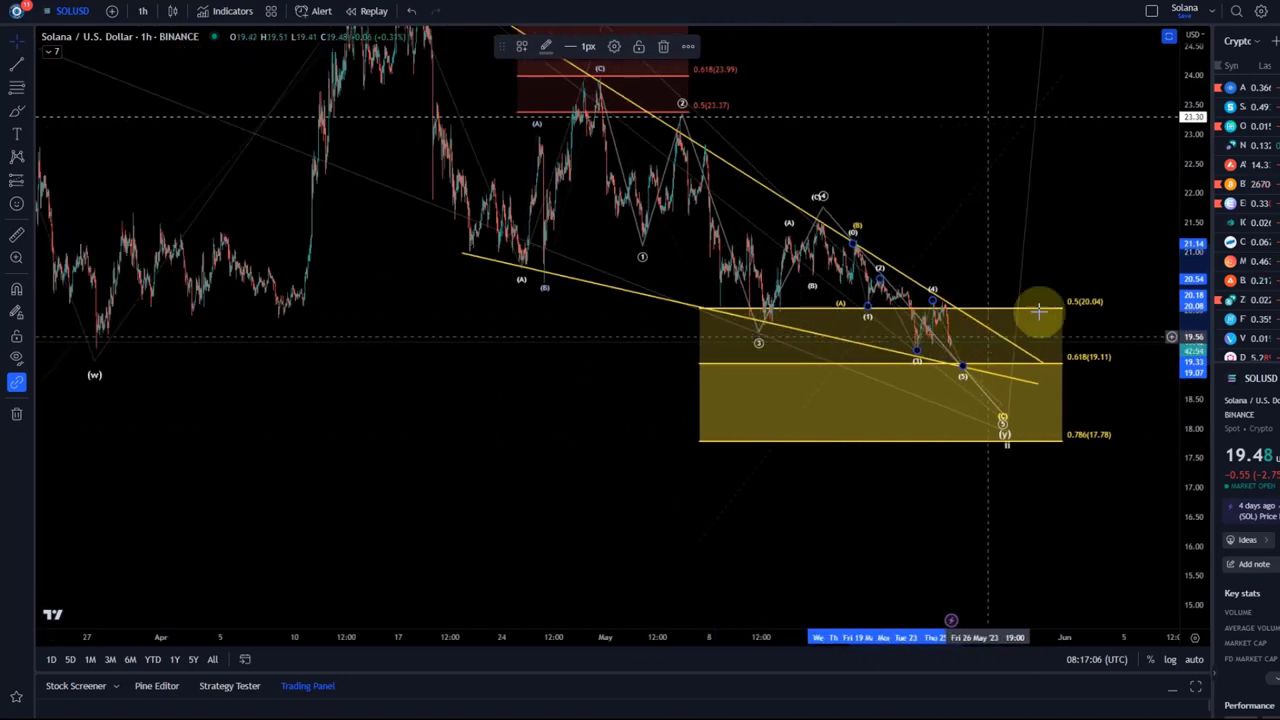
scroll(1031, 346, up, 5)
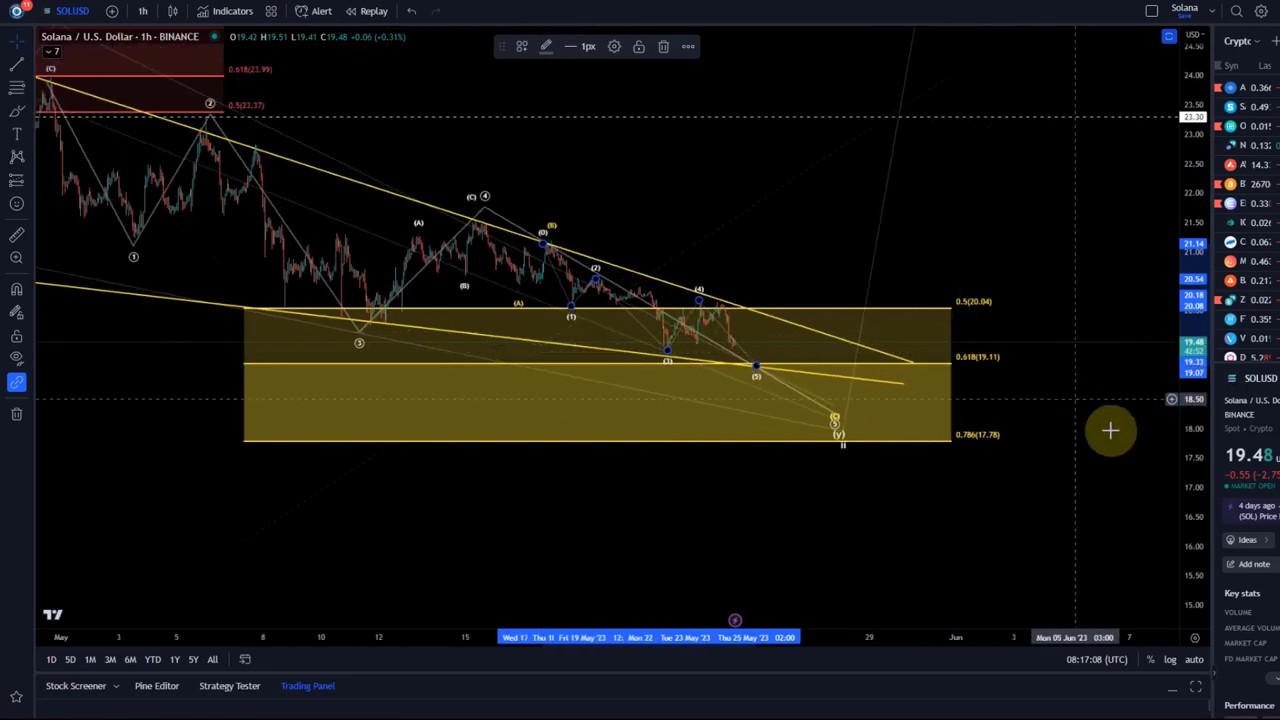
drag(1192, 514, 1192, 440)
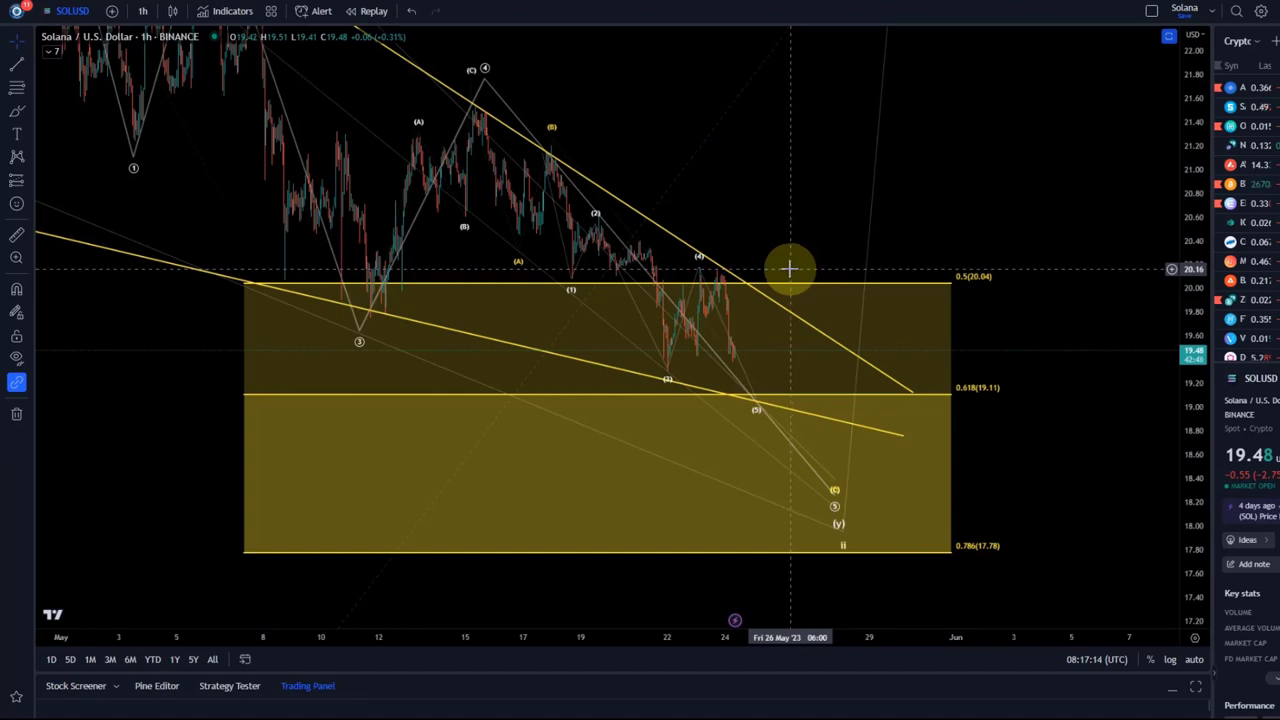
scroll(900, 332, down, 2)
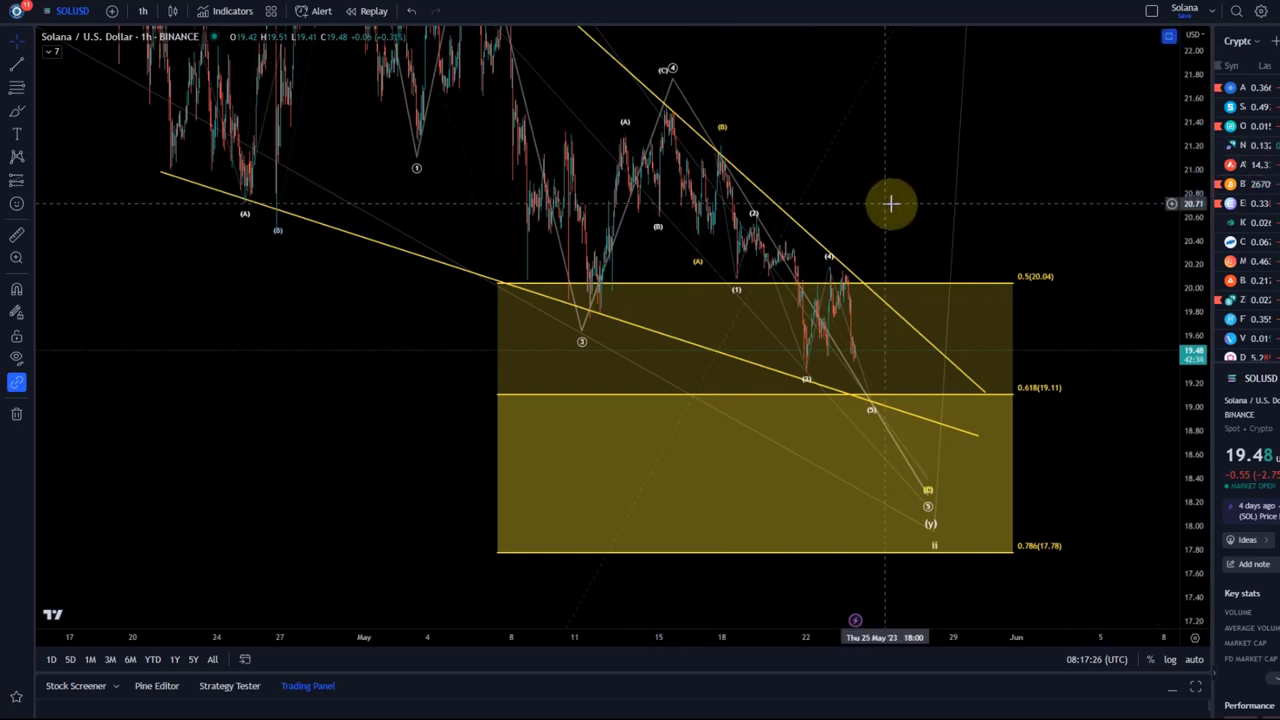
drag(1183, 137, 1180, 406)
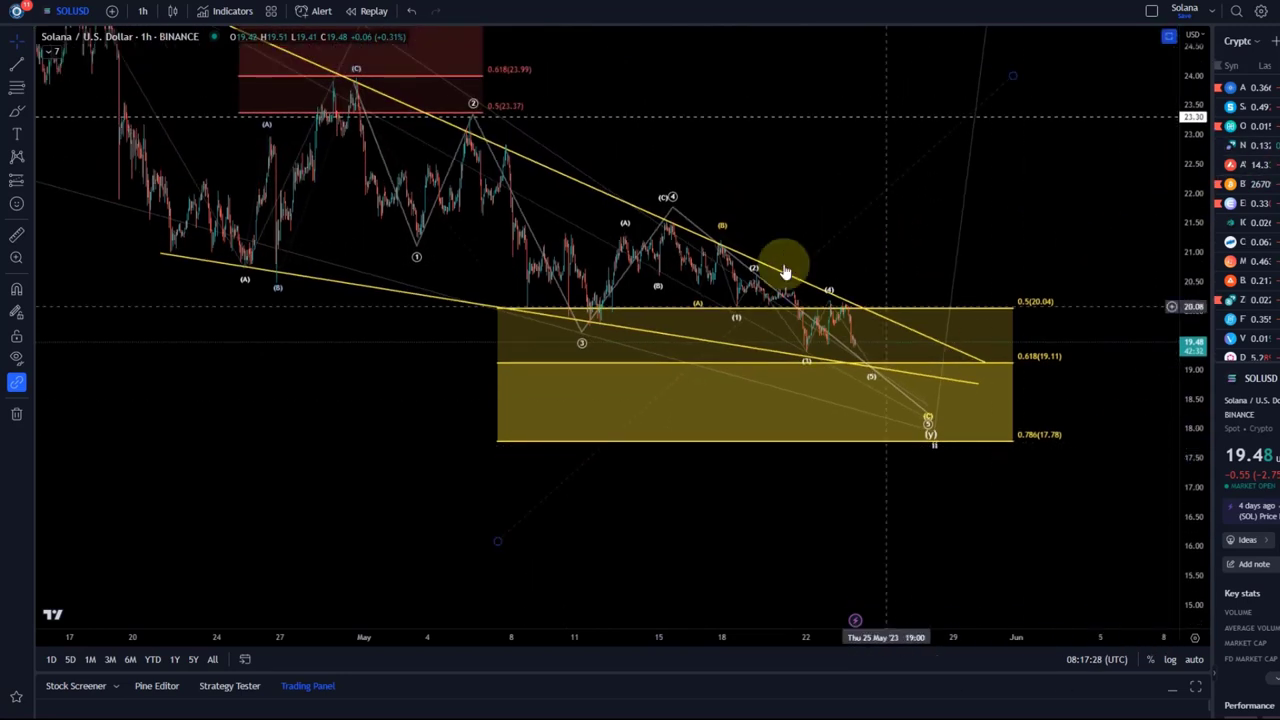